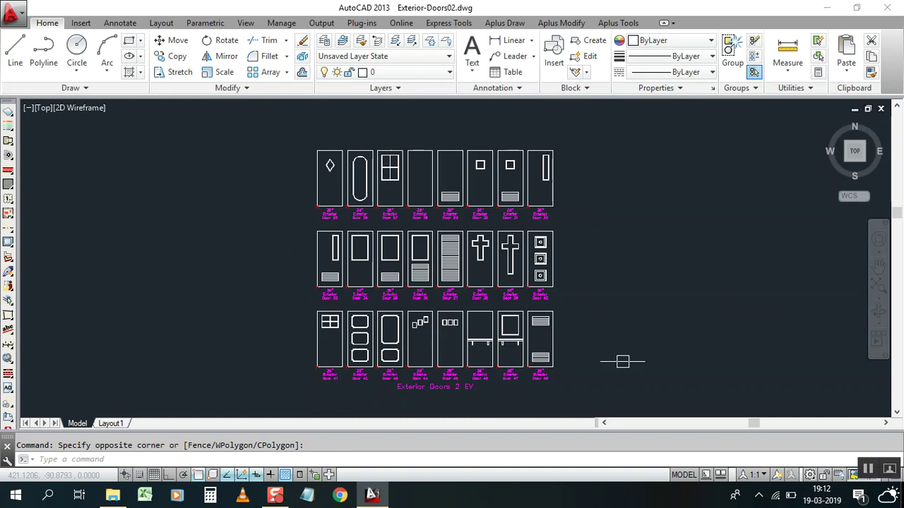
Open the Layer Properties Manager to list the nine layers of Exterior-Doors02.
left_click(329, 43)
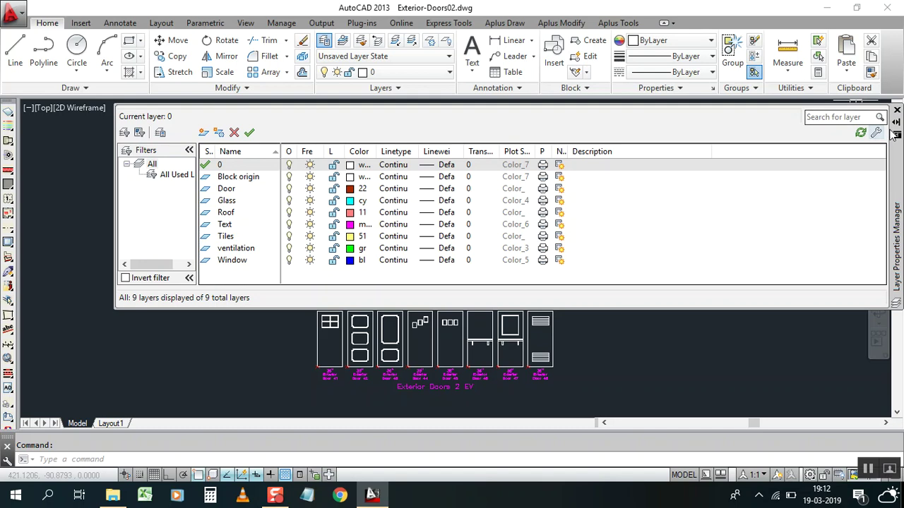
In the Layer States Manager, save a new state named 'Autocad Tips & Tricks', not overwriting 'my layers'.
left_click(160, 134)
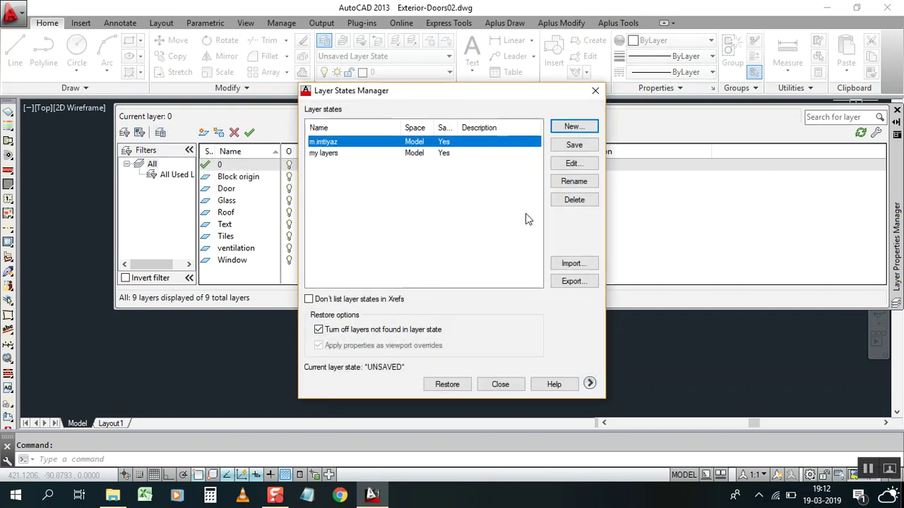
left_click(586, 125)
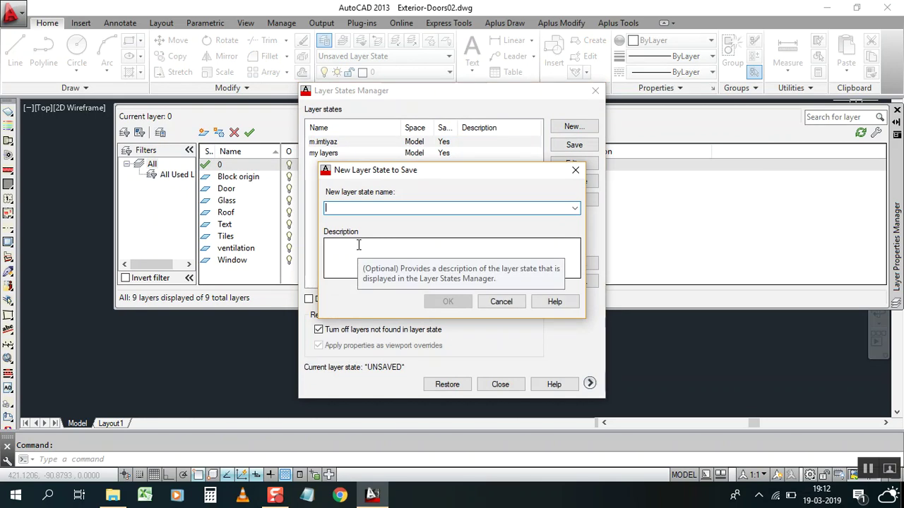
type("my layers")
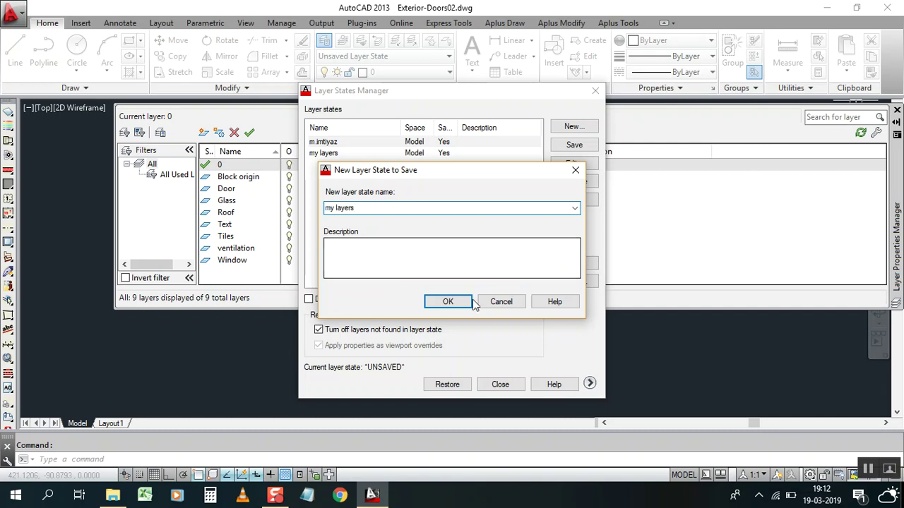
left_click(449, 302)
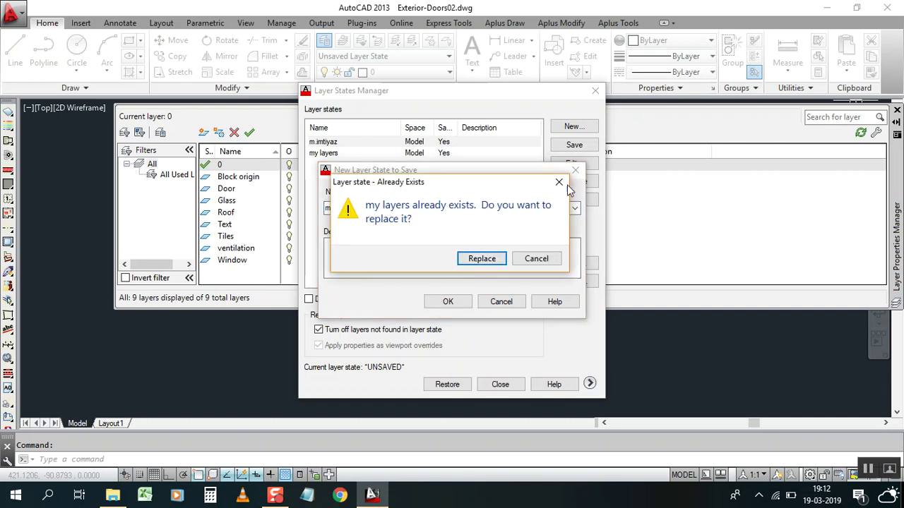
left_click(559, 181)
key("BackSpace")
type("Autoc")
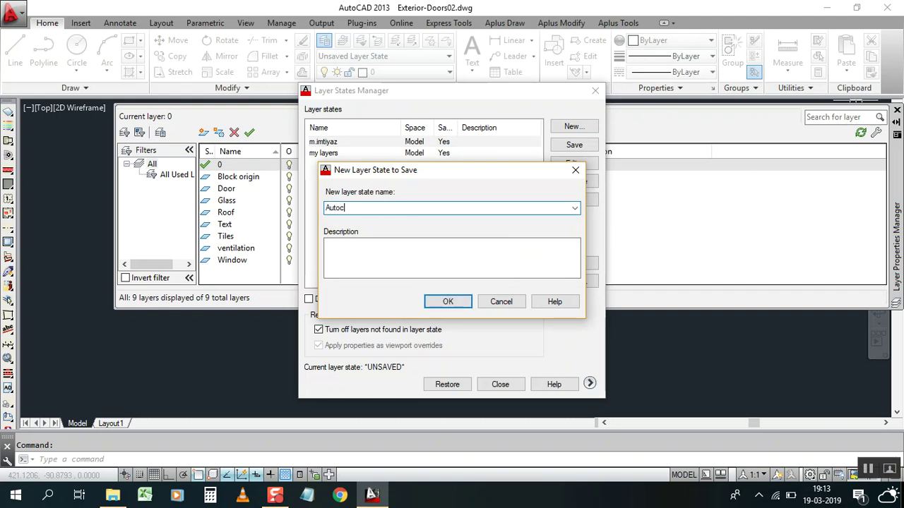
type("ad Tips & Trick")
type("s & Tricks")
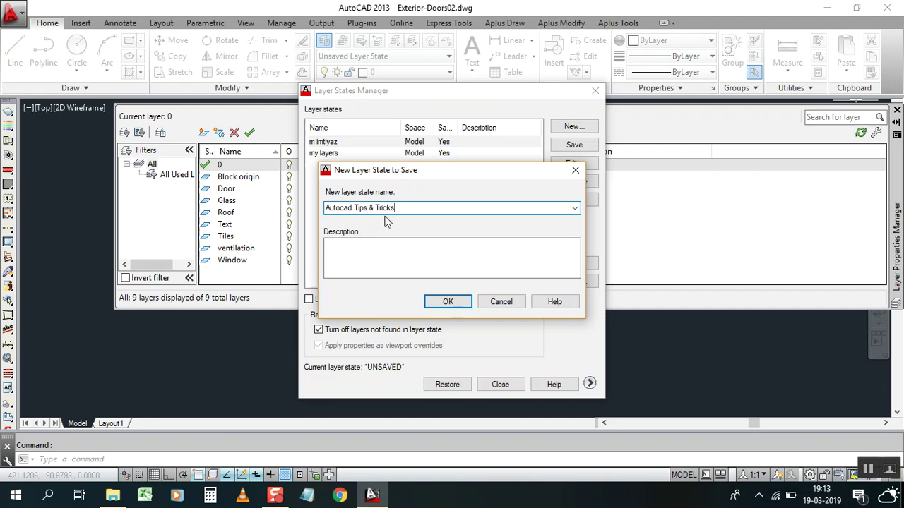
left_click(455, 302)
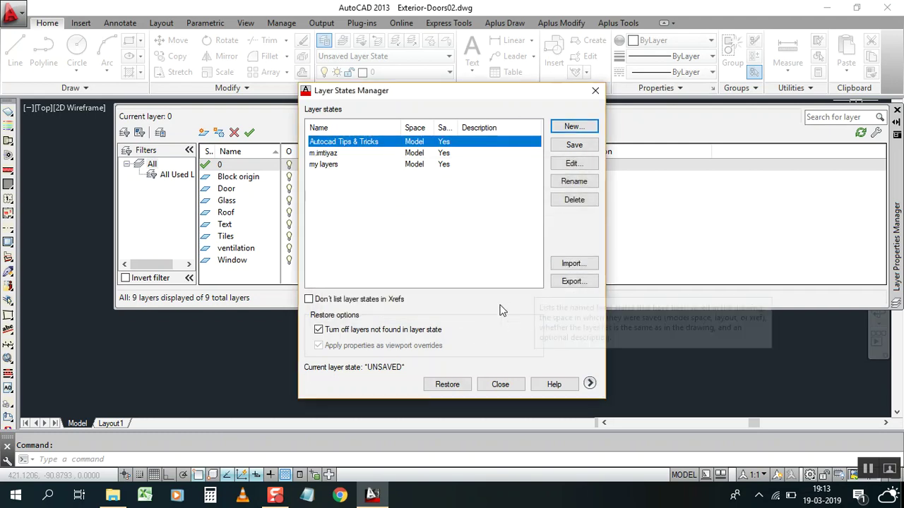
Export the state as 'Autocad Tips & Tricks.las' to Documents and close the Layer States Manager.
left_click(573, 282)
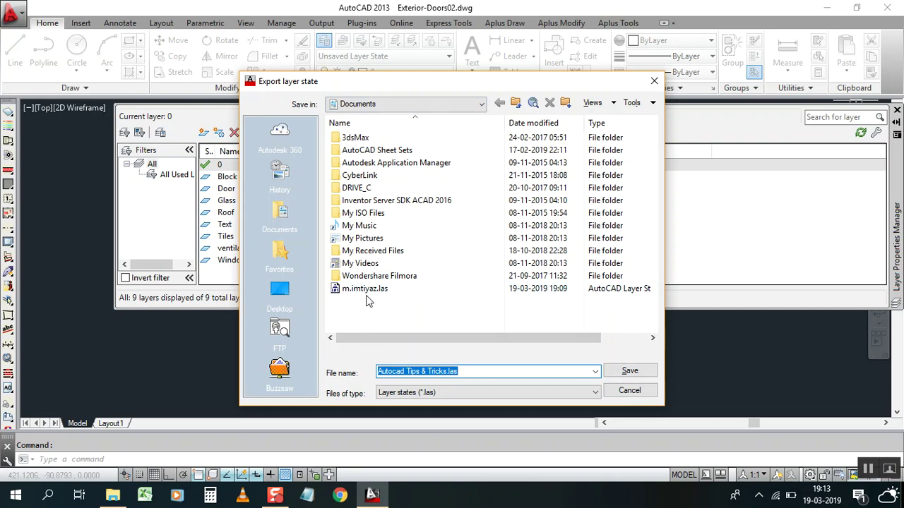
left_click(631, 373)
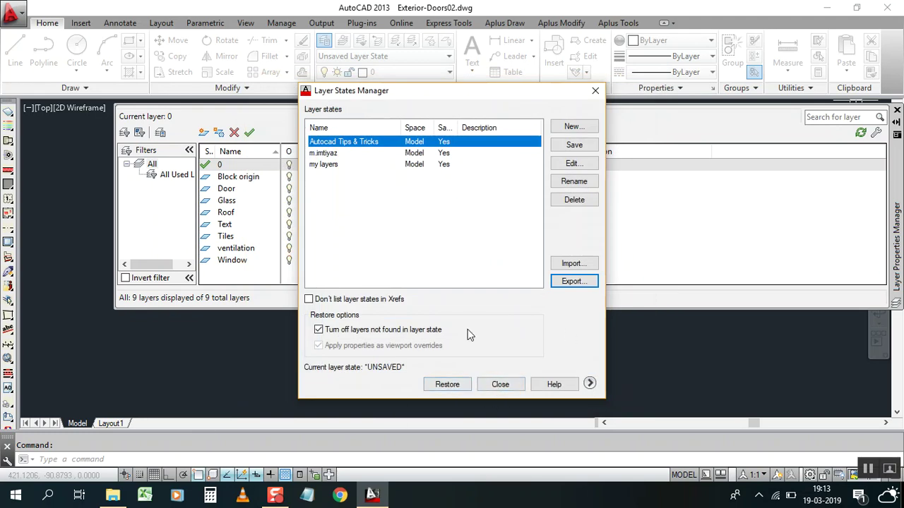
left_click(500, 384)
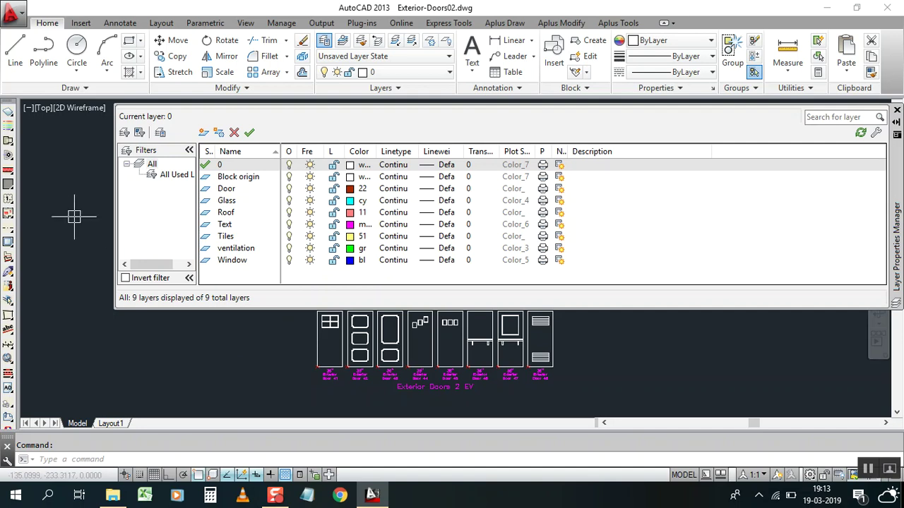
Create a new drawing from the acad.dwt template.
left_click(21, 26)
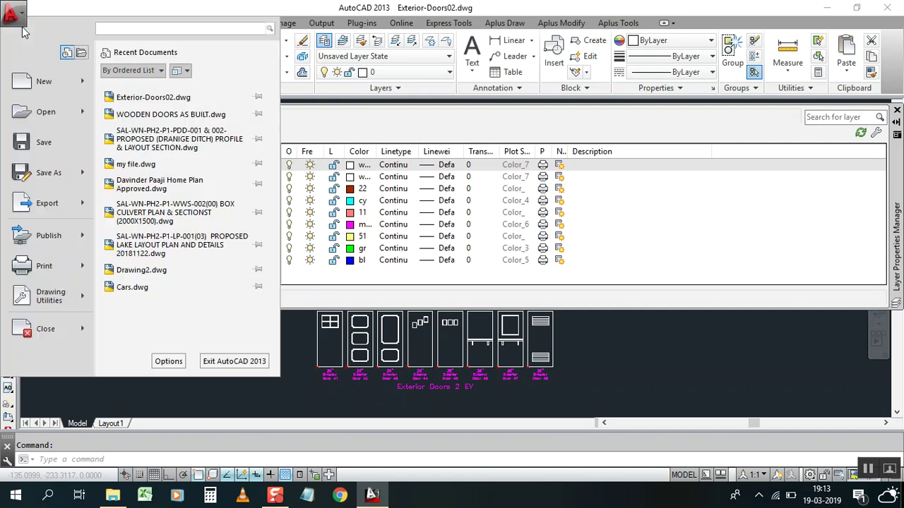
key("Escape")
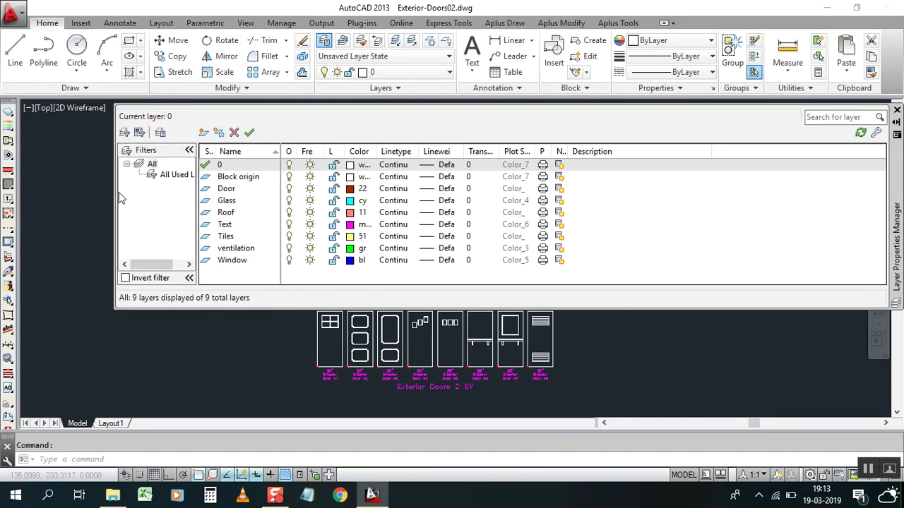
key("ctrl+n")
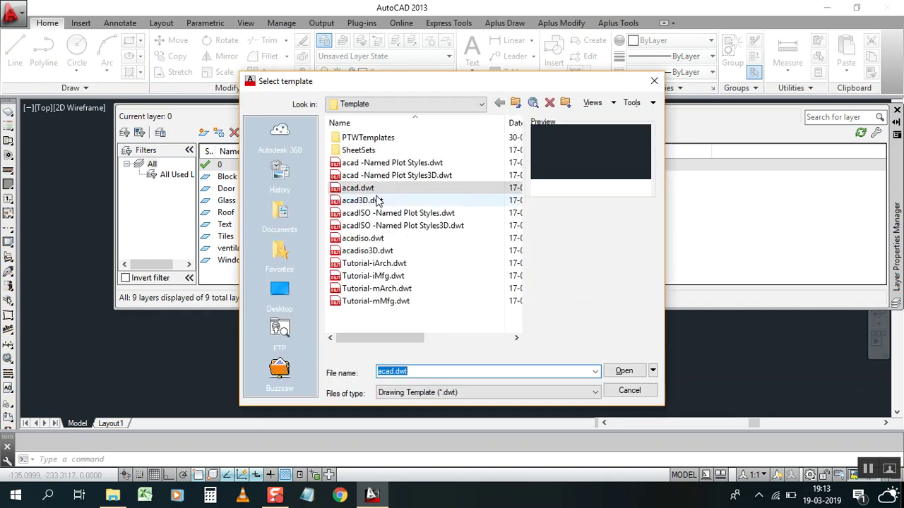
left_click(363, 189)
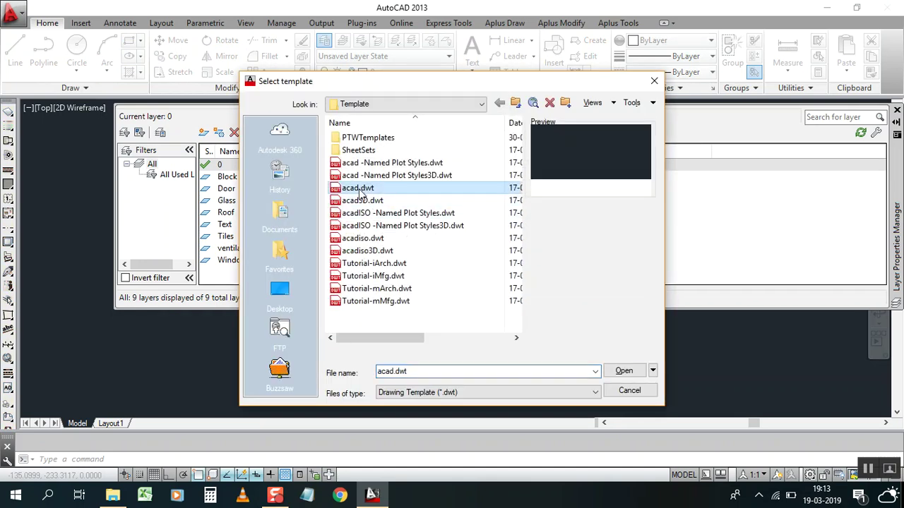
left_click(625, 370)
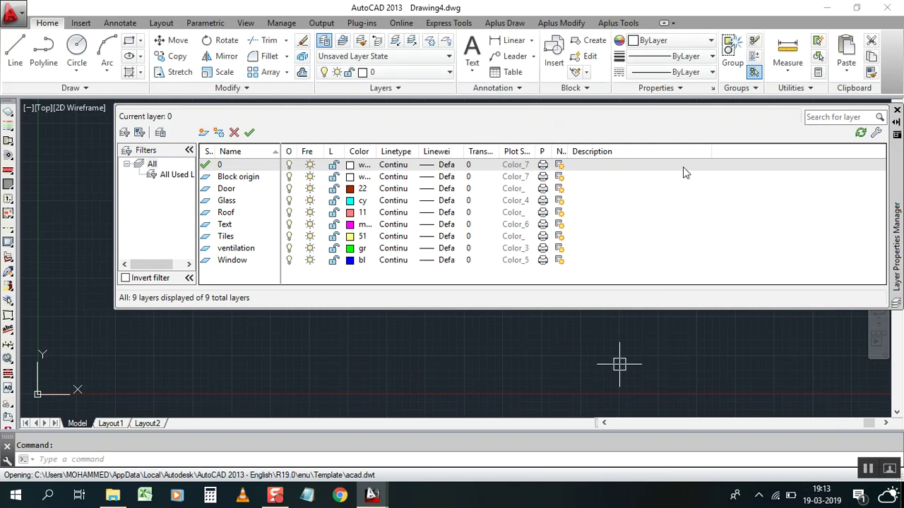
Check that the new drawing's layer list holds only layer 0, then close it.
left_click(896, 110)
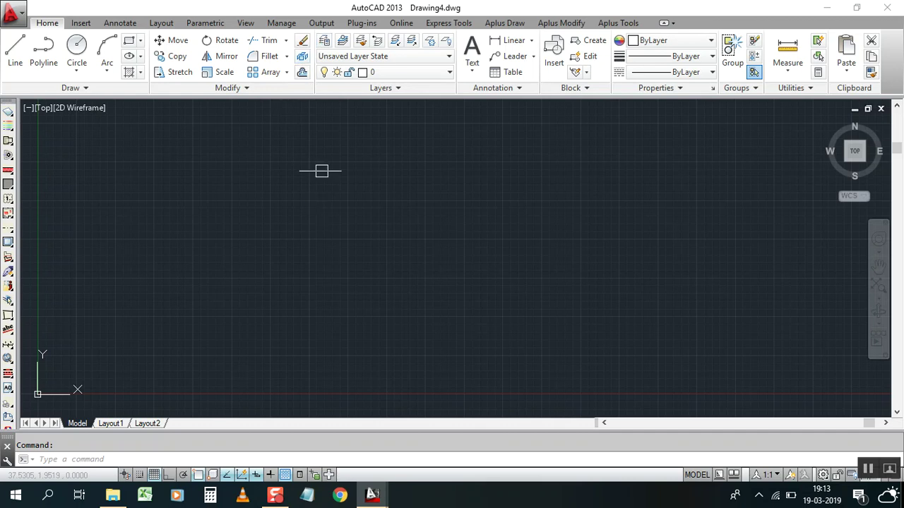
left_click(324, 44)
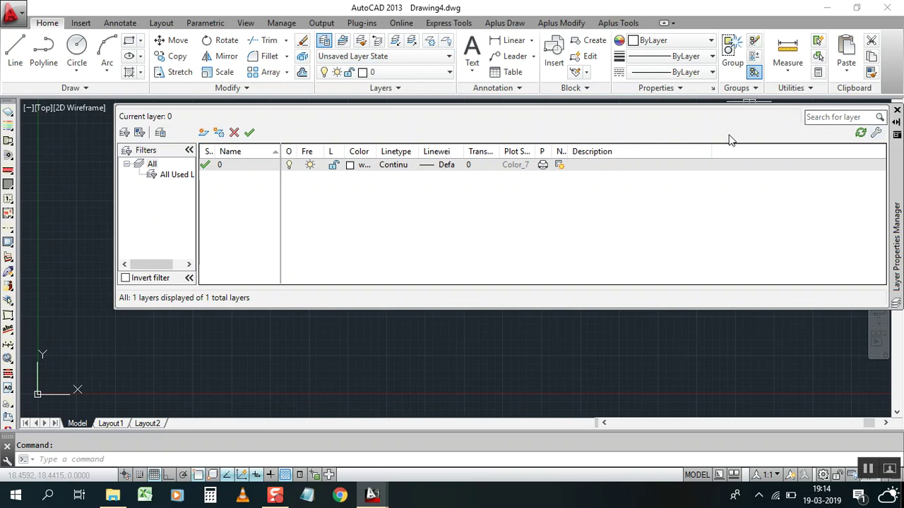
left_click(734, 164)
left_click(158, 162)
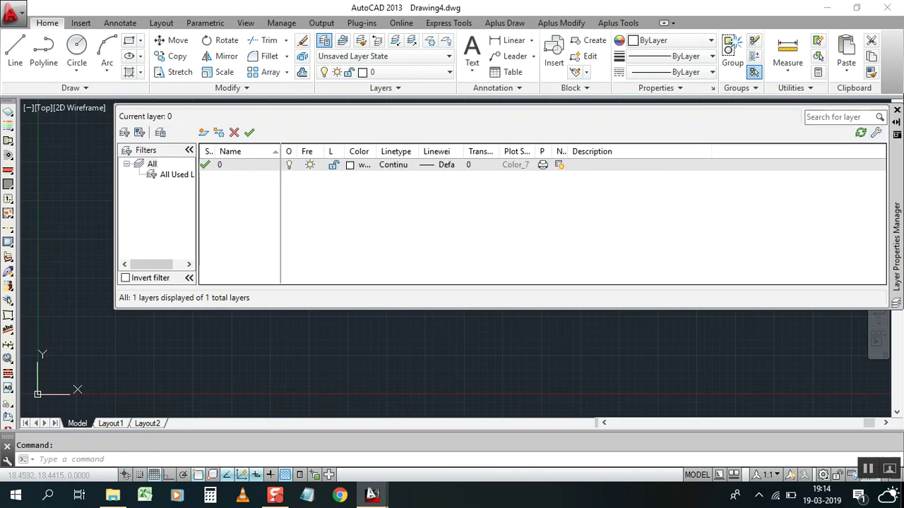
left_click(896, 110)
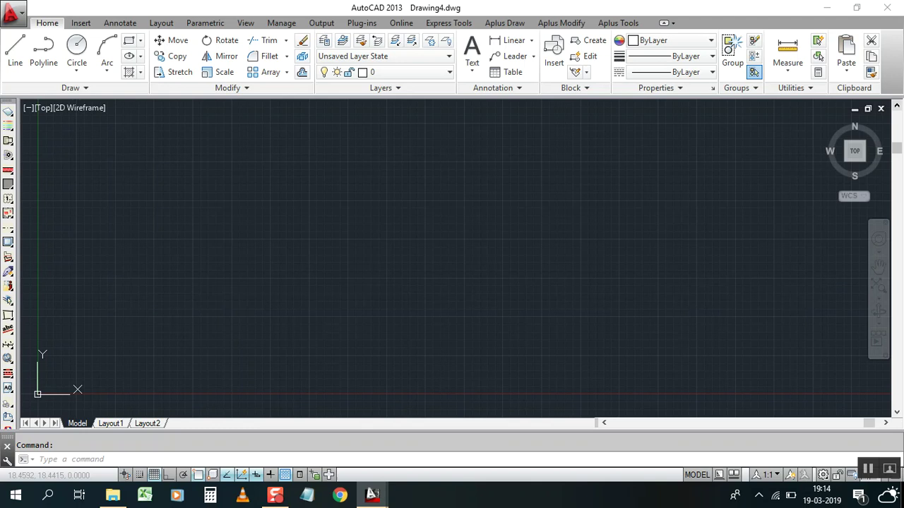
left_click(427, 187)
Import 'Autocad Tips & Tricks.las' into Drawing4 through the Layer States Manager, filtering by Layer states (*.las).
left_click(323, 41)
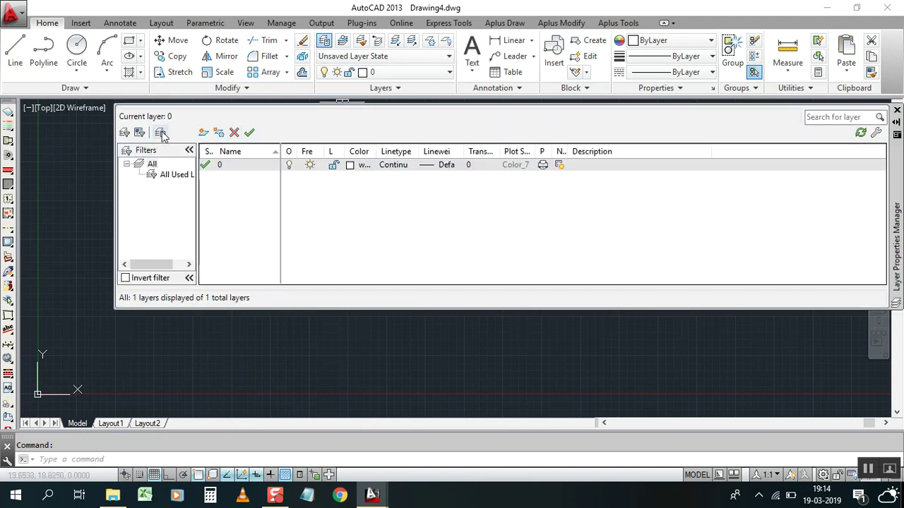
left_click(161, 136)
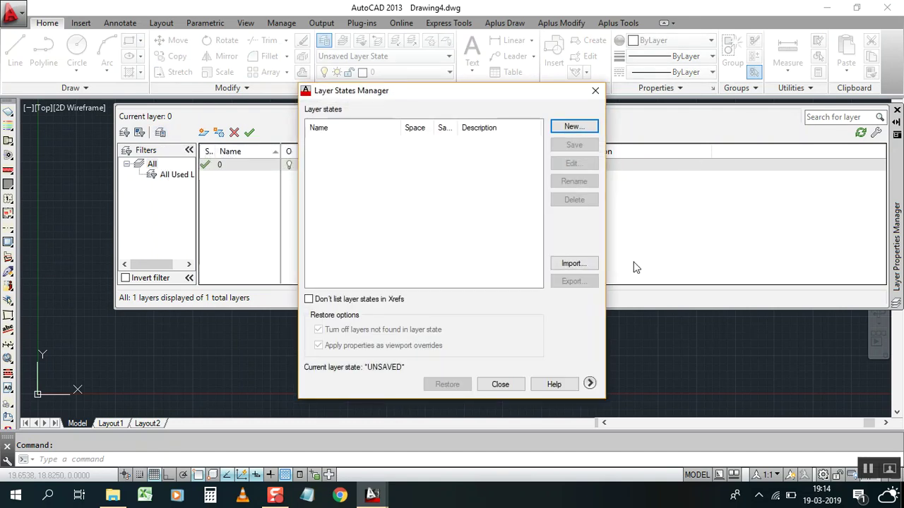
left_click(581, 266)
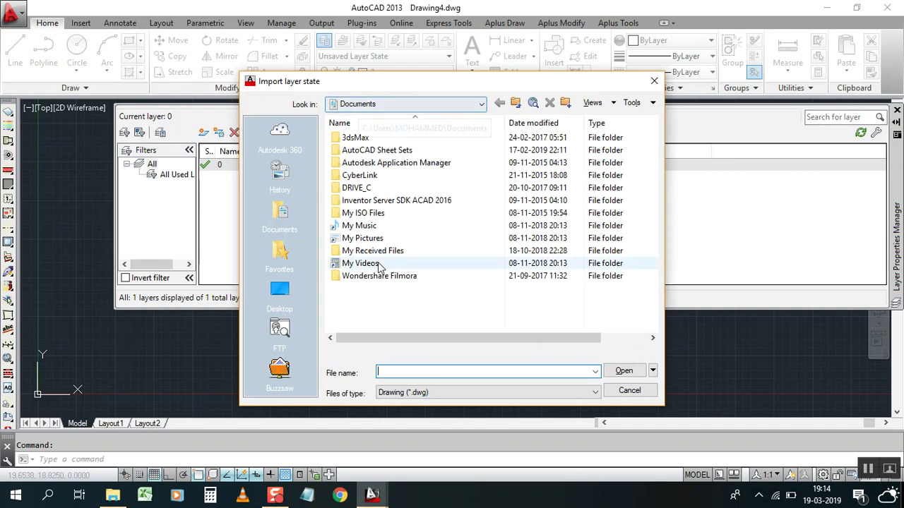
left_click(445, 393)
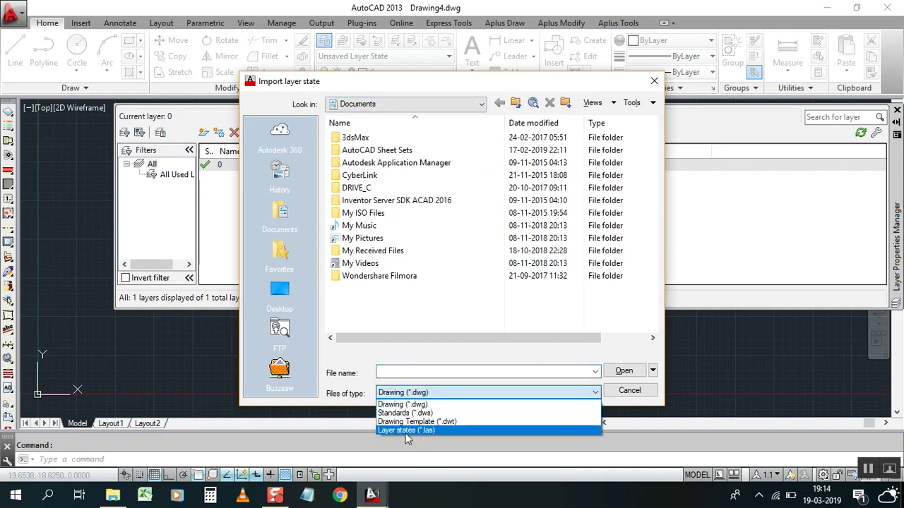
left_click(410, 401)
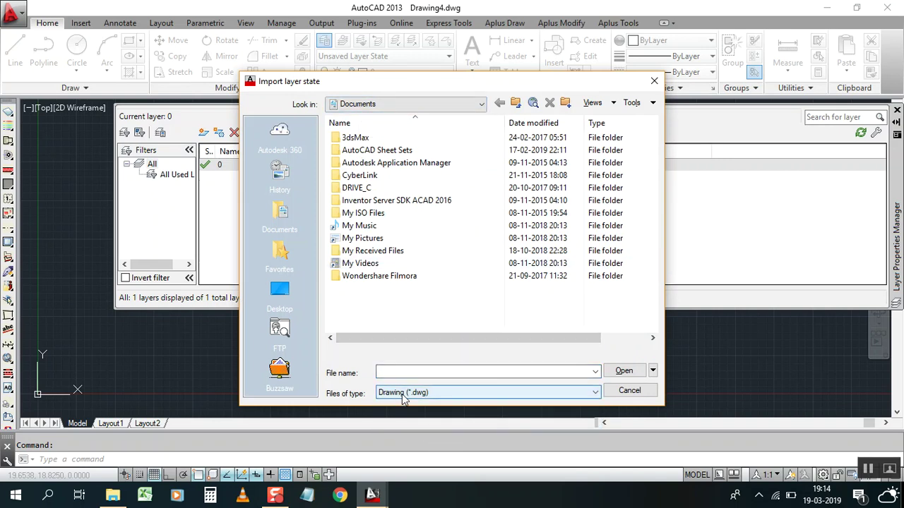
left_click(424, 393)
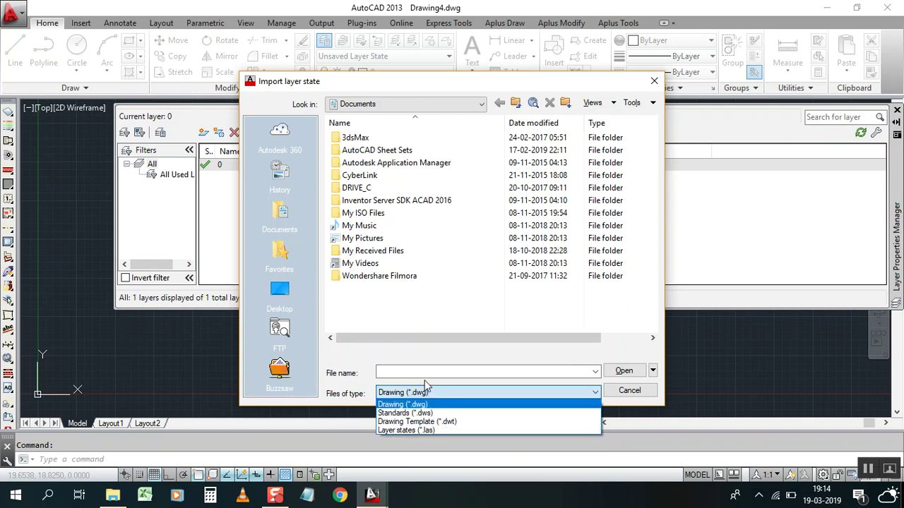
left_click(407, 430)
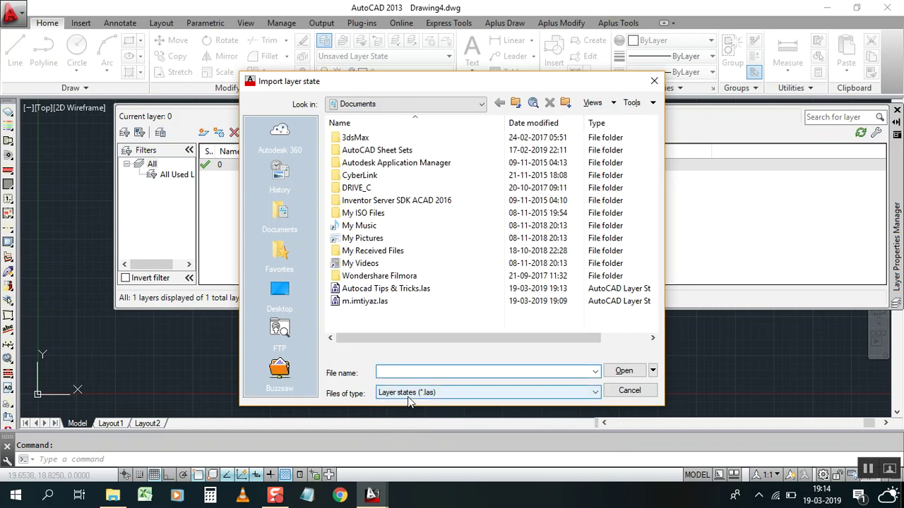
left_click(366, 292)
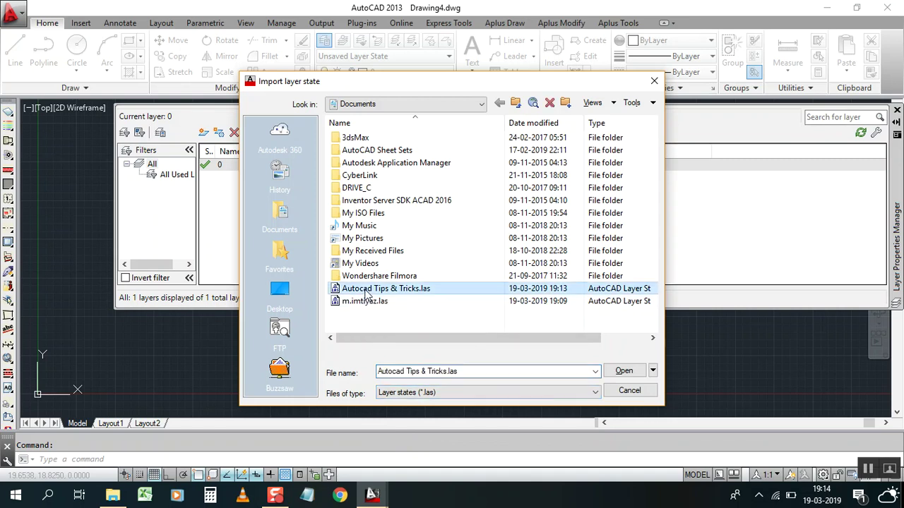
mouse_move(385, 289)
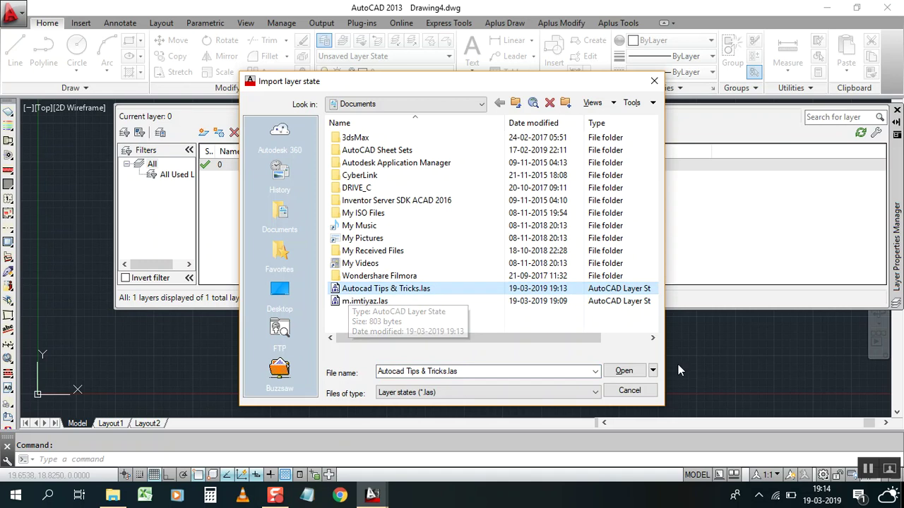
left_click(619, 373)
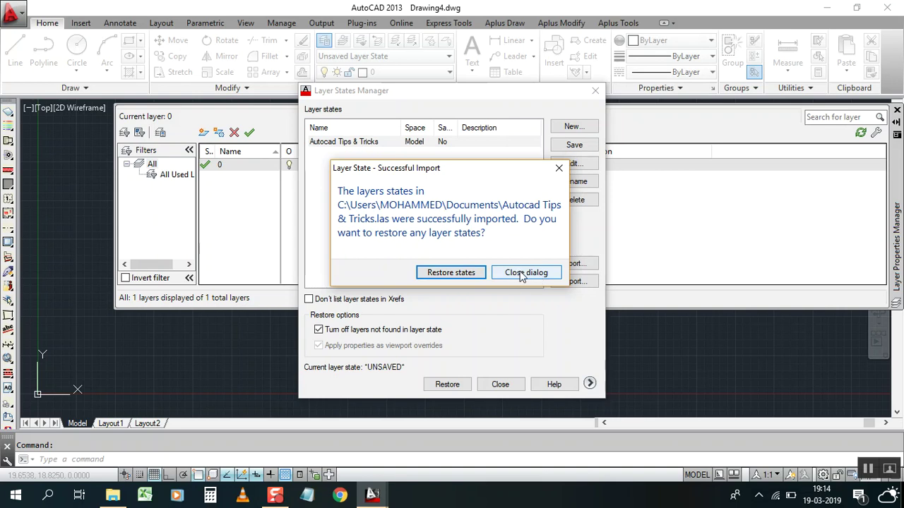
Restore the imported state to bring in all nine layers, then auto-hide the Layer Properties palette.
left_click(450, 272)
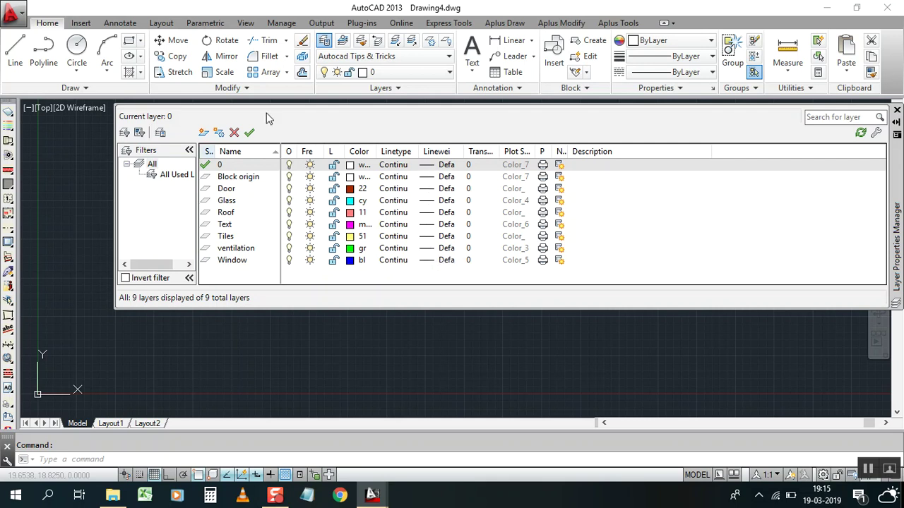
left_click(895, 121)
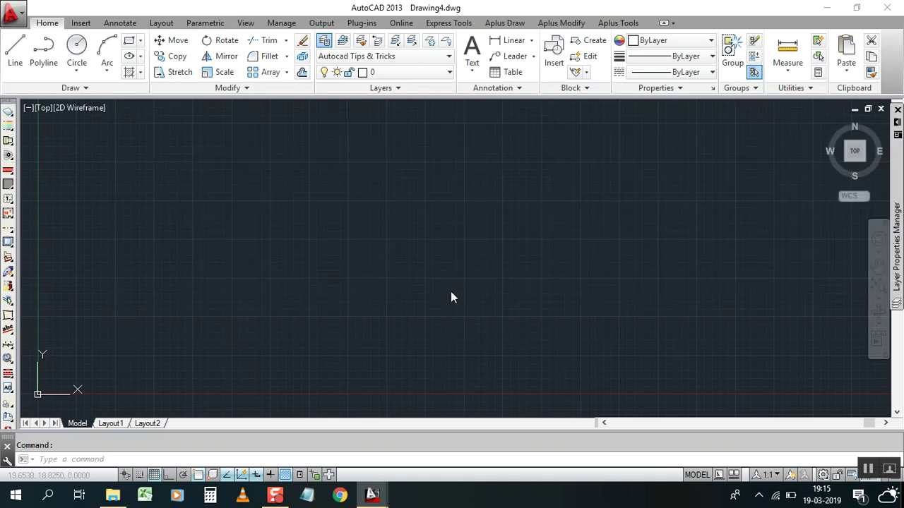